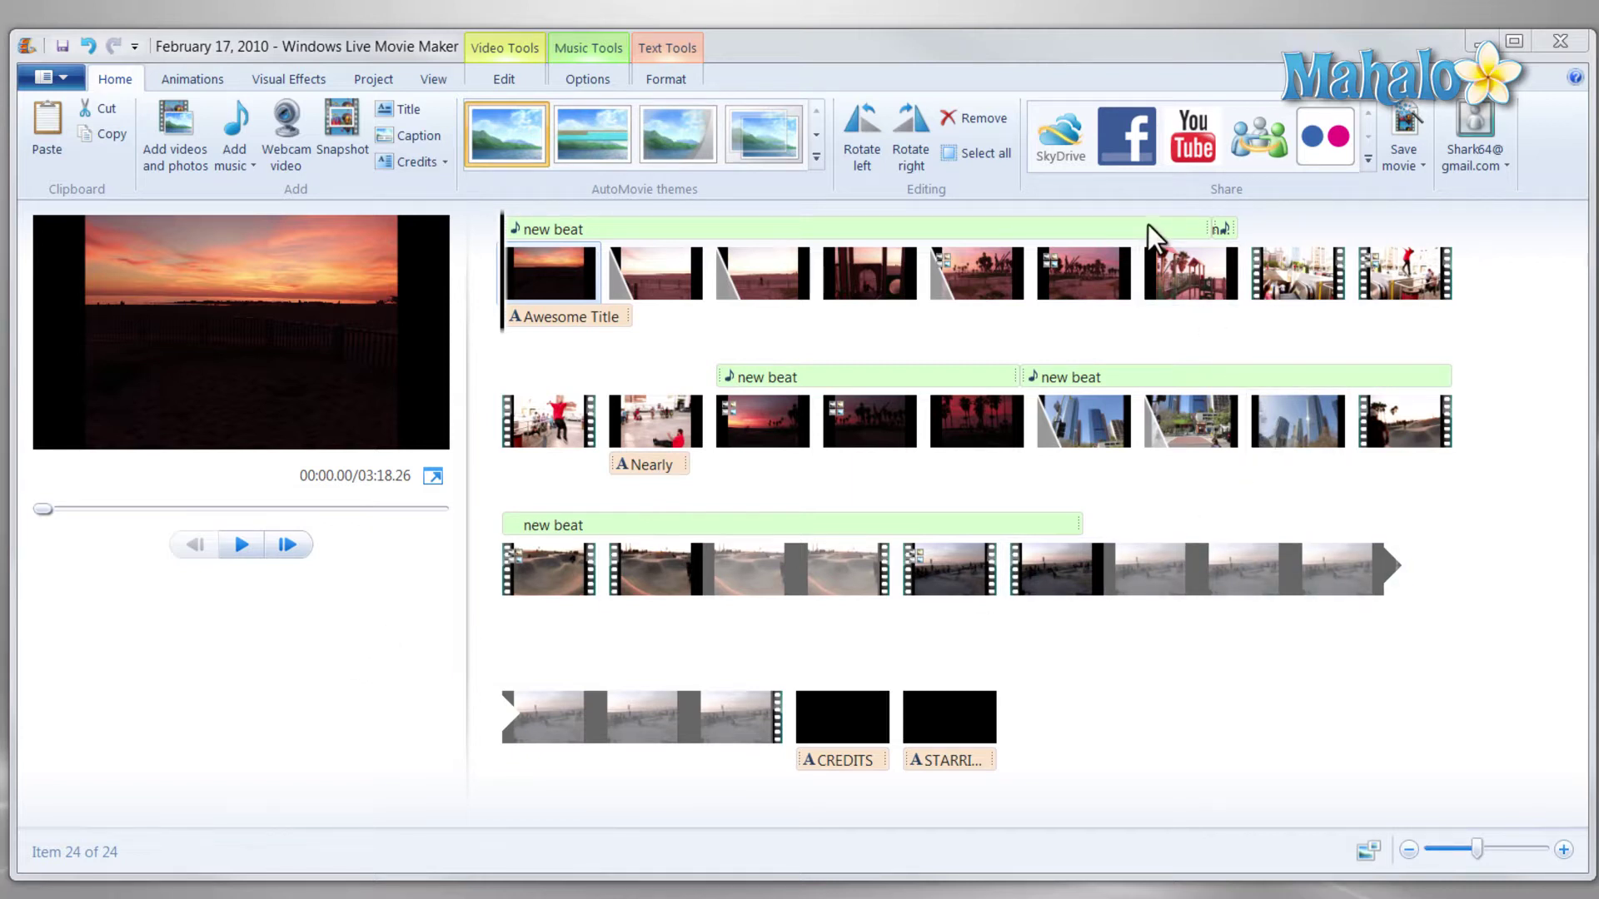
Begin the YouTube publish and choose the smallest 426 x 240 resolution
click(1206, 152)
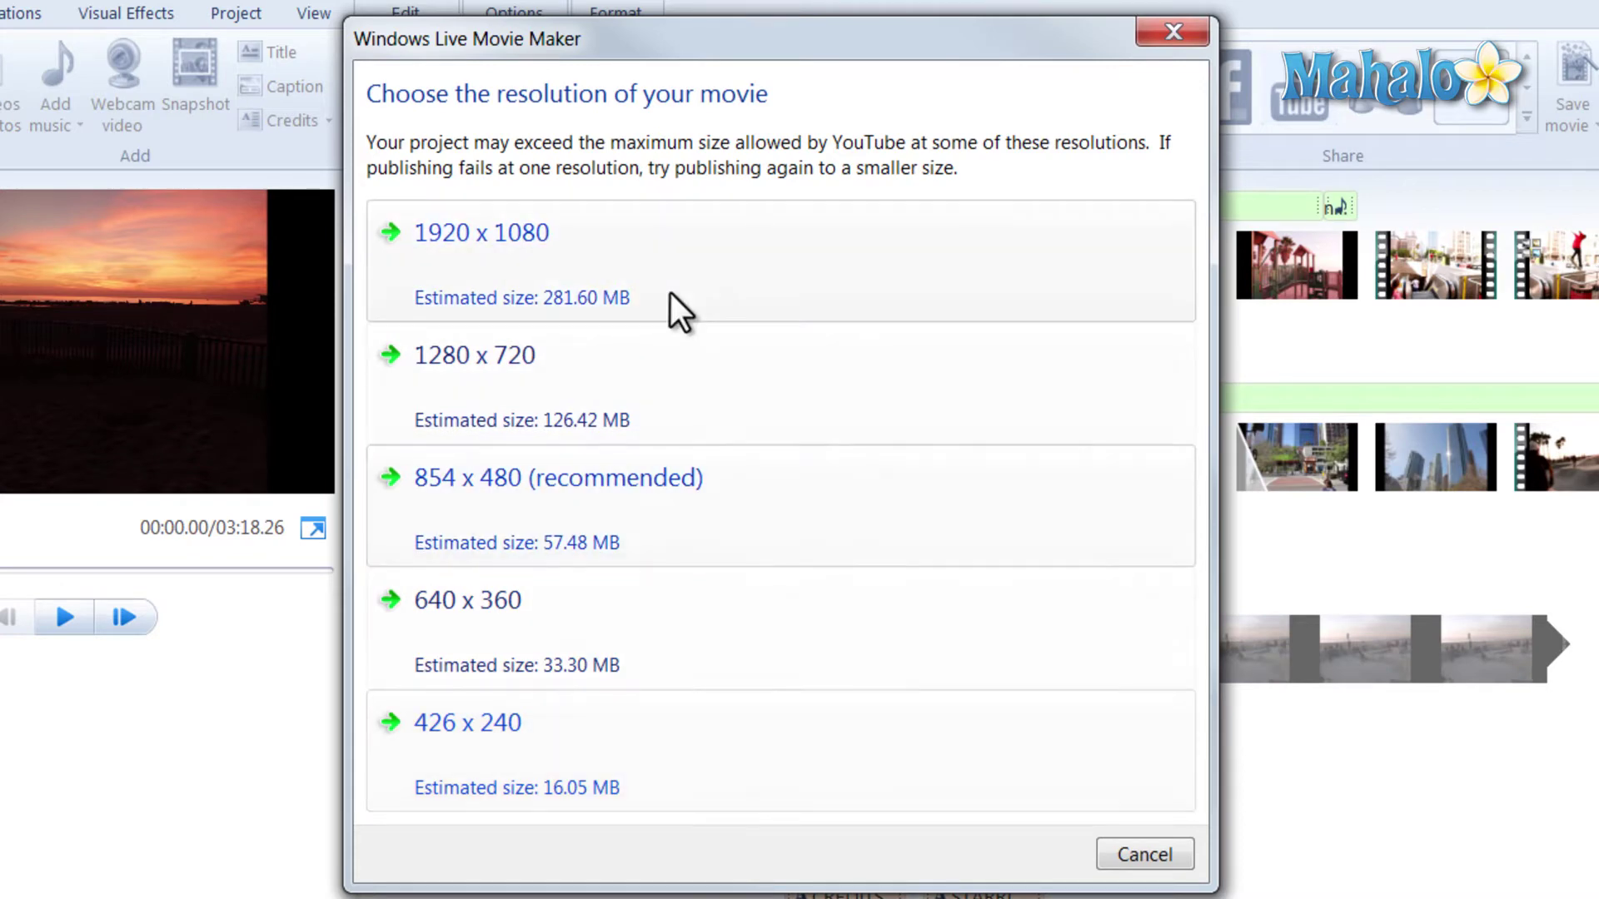
click(588, 750)
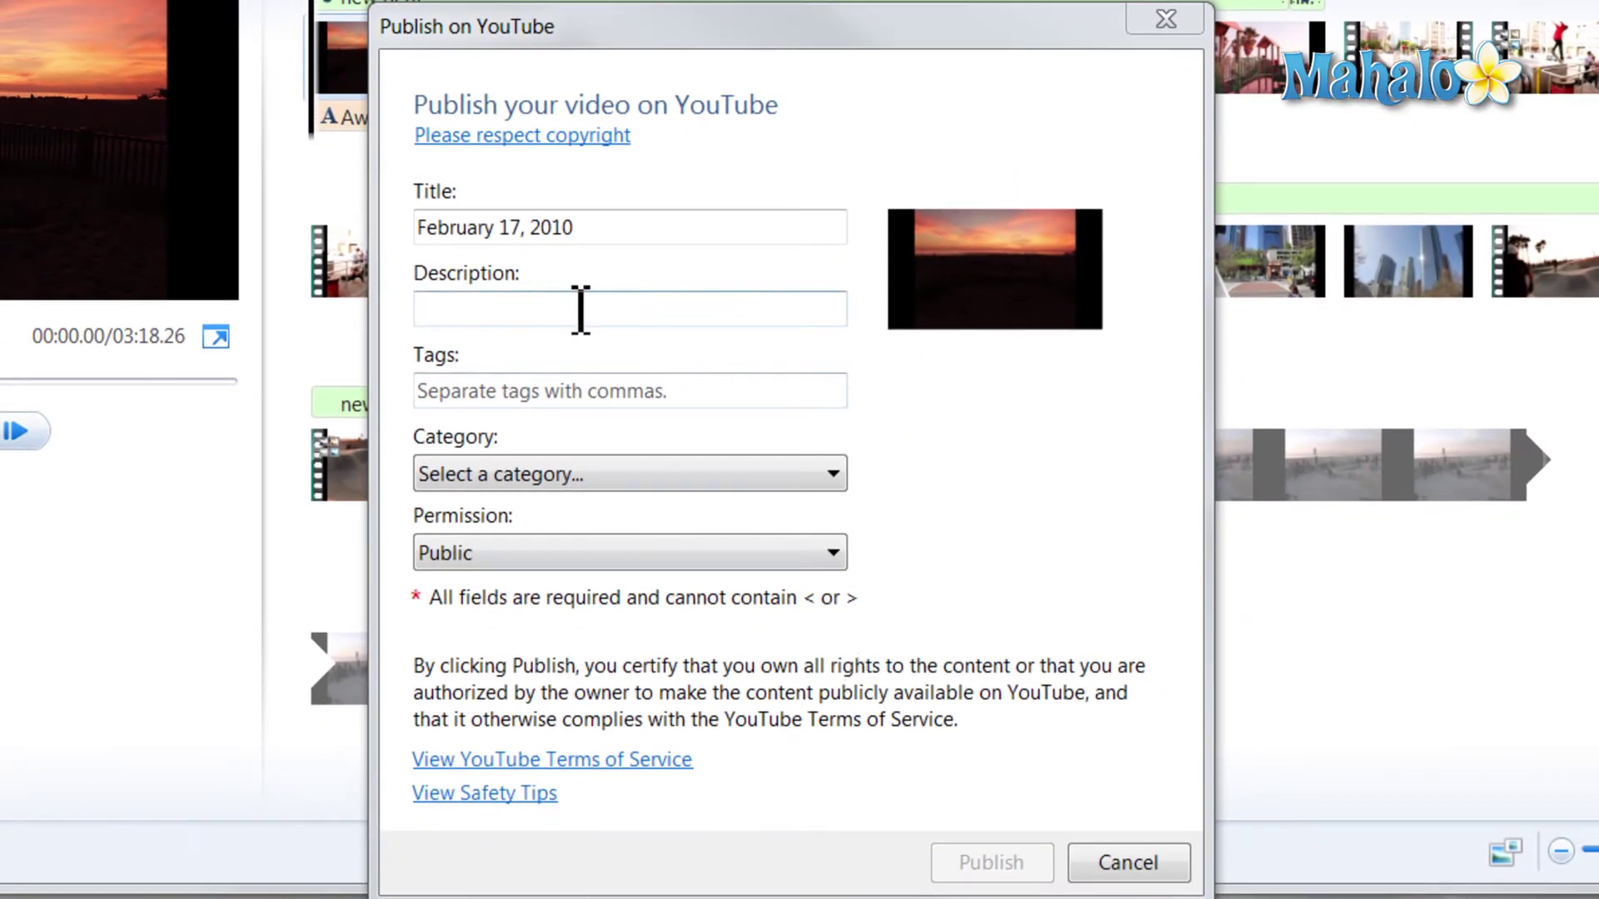
Fill in description 'My Summer', tags 'summer fun', category Education and Public permission
click(574, 312)
text(My Su)
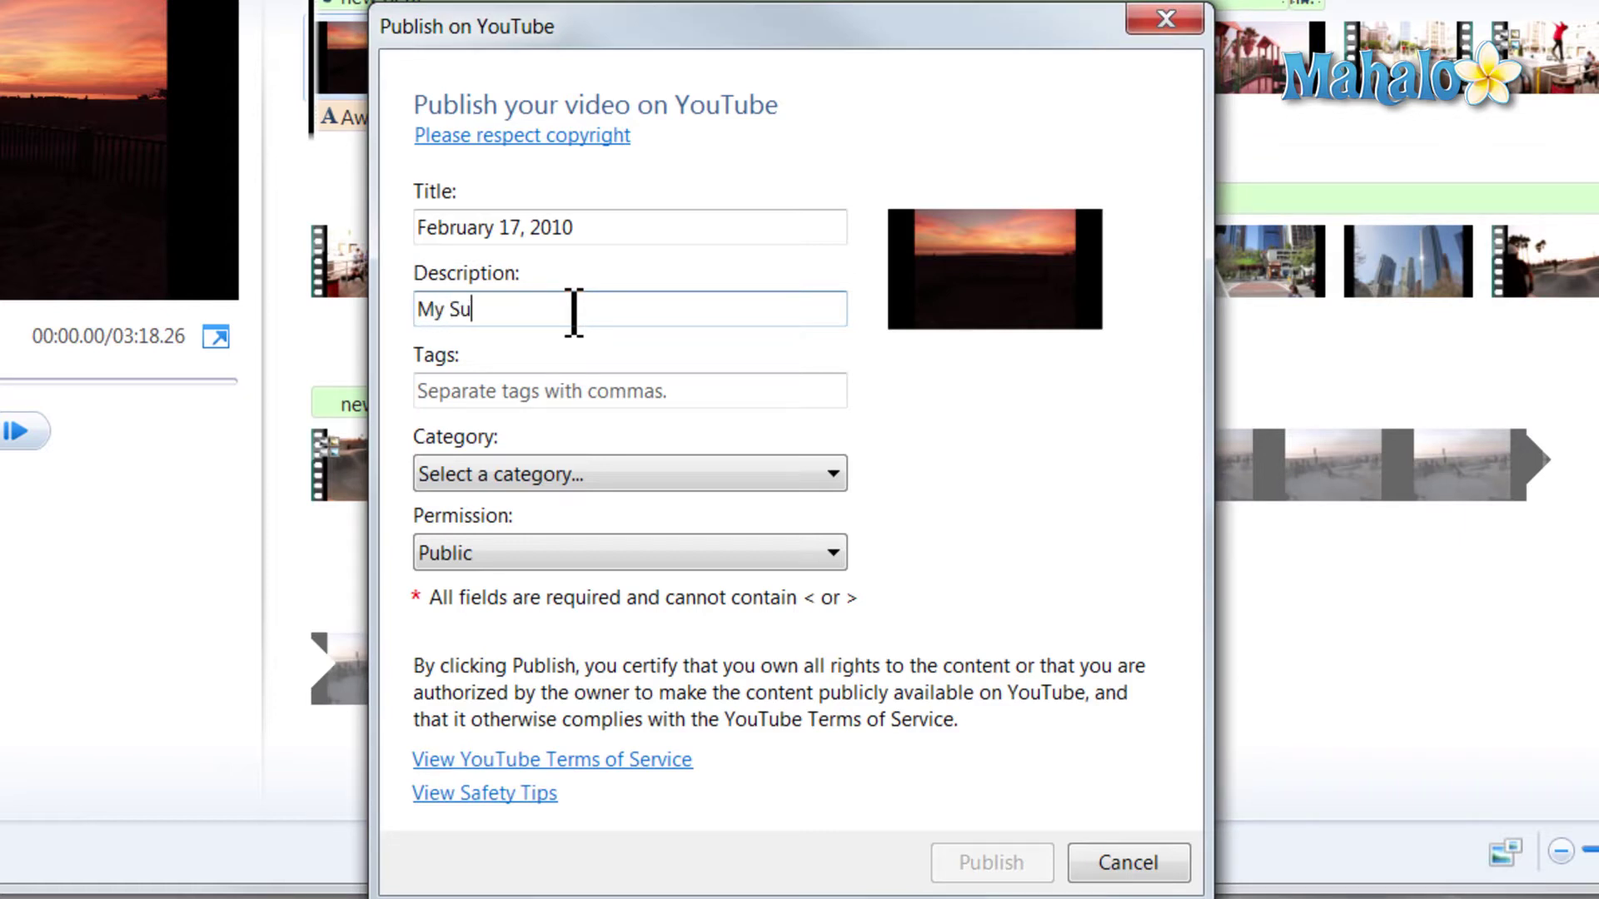
text(mmer)
key(Tab)
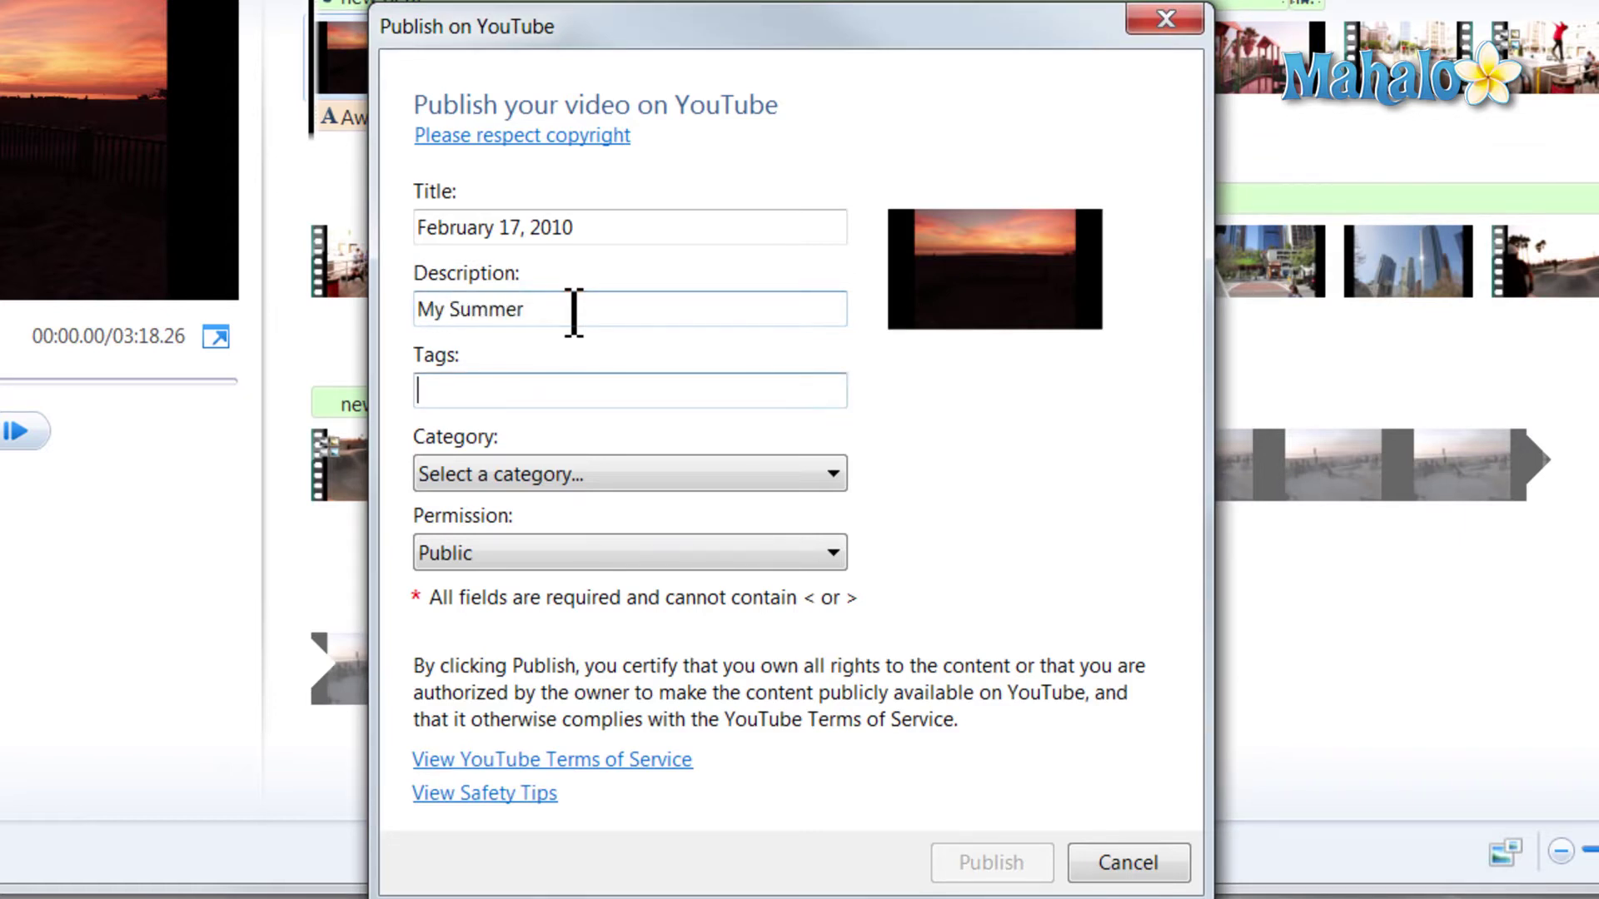
text(summer fun)
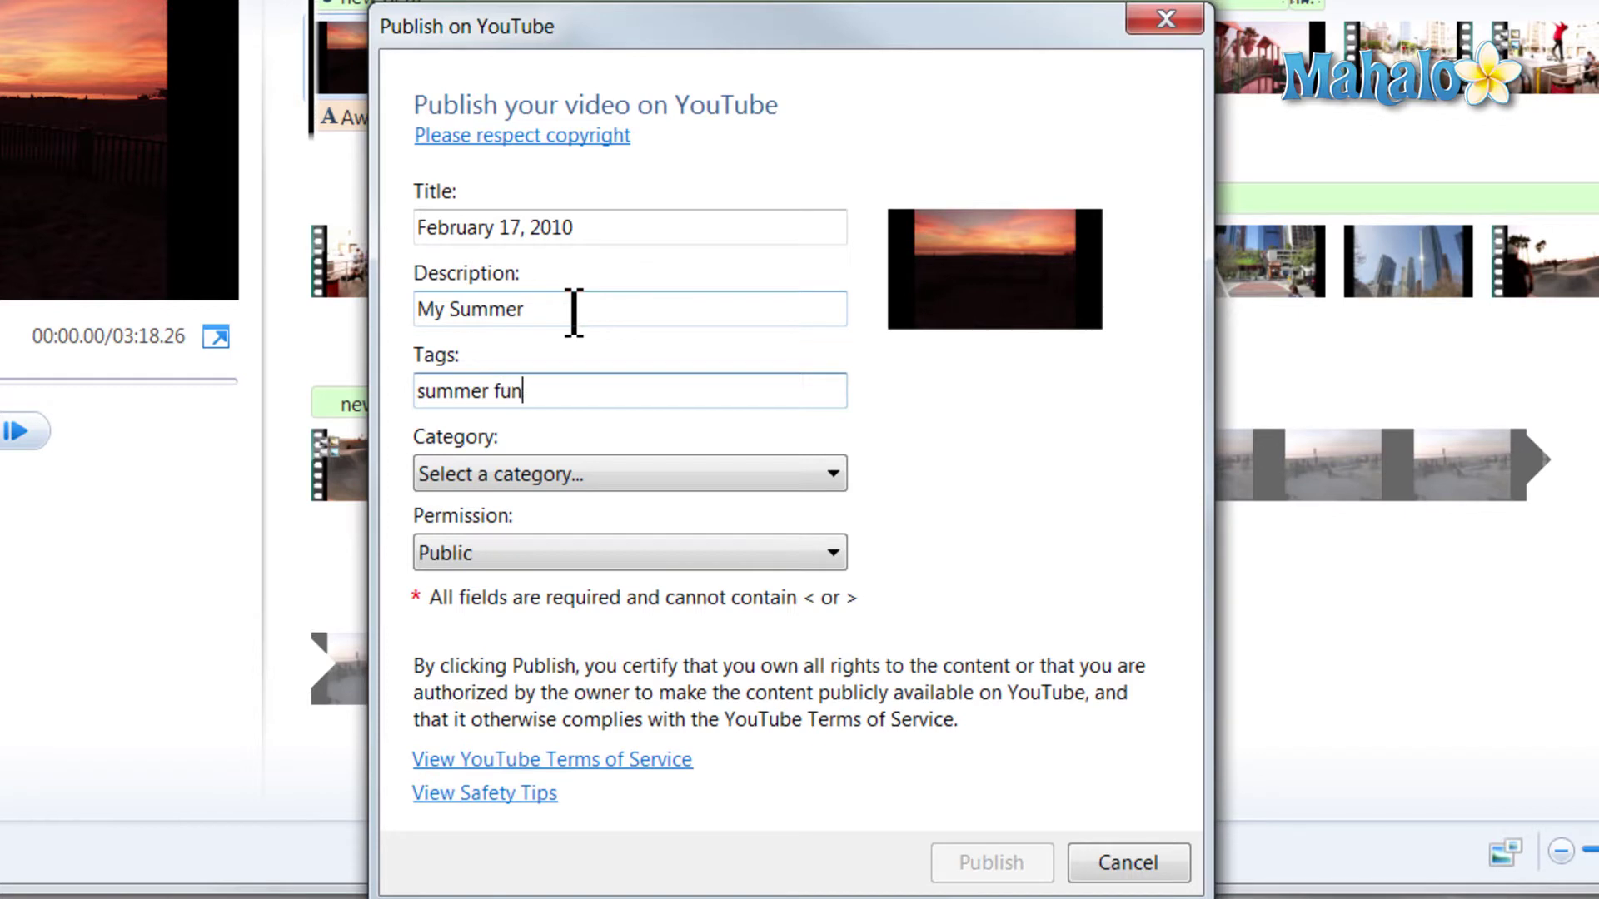
click(620, 469)
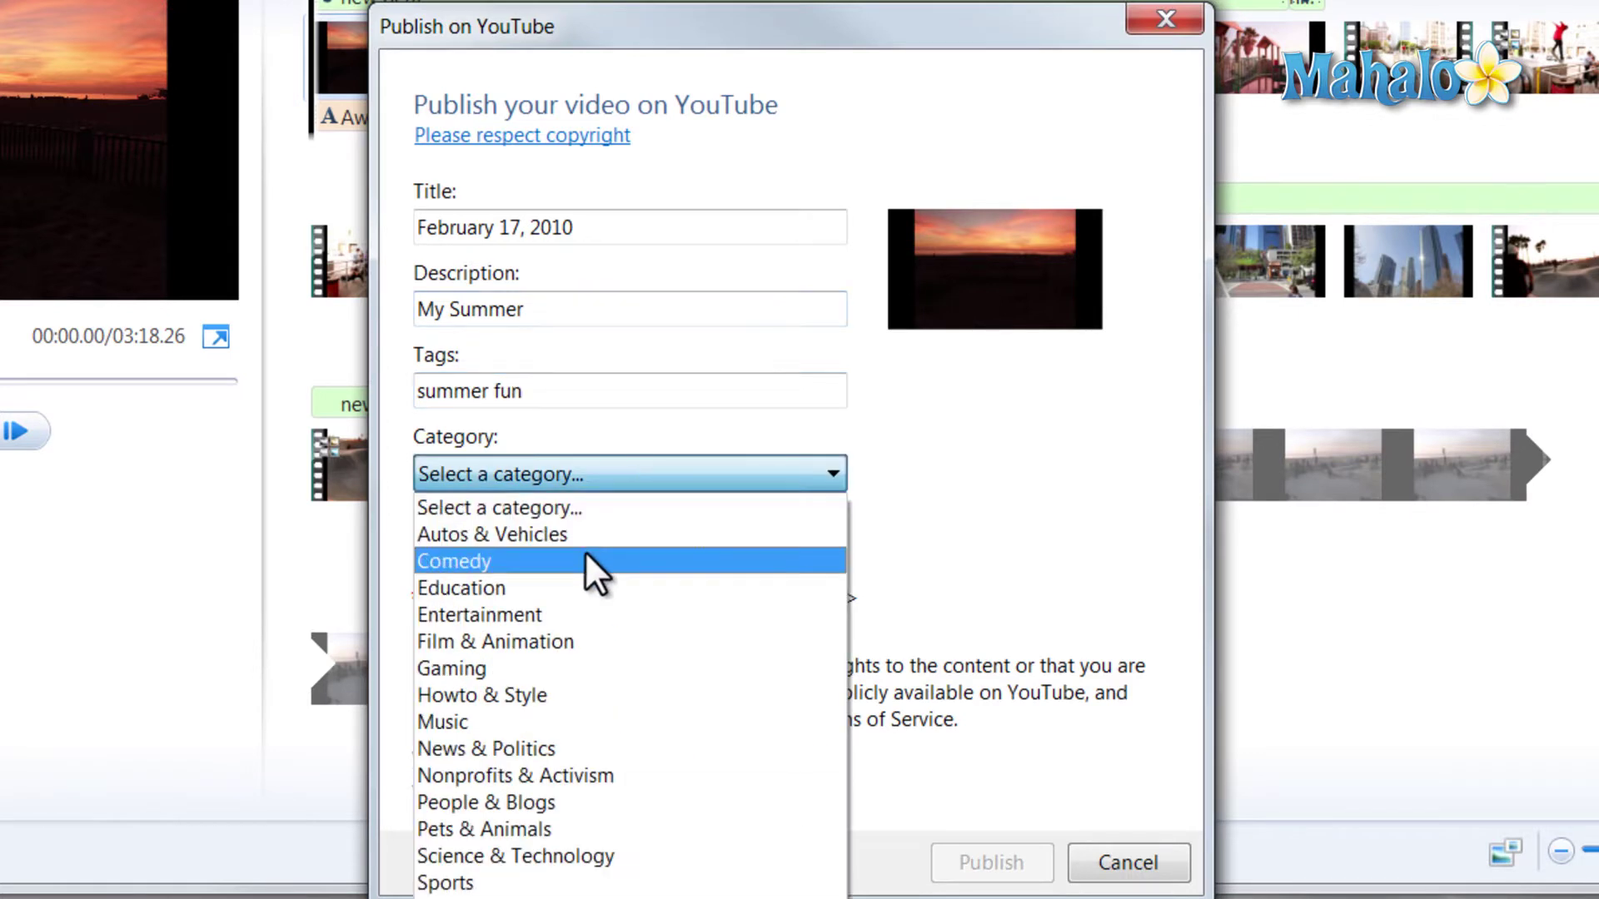
click(581, 581)
click(756, 552)
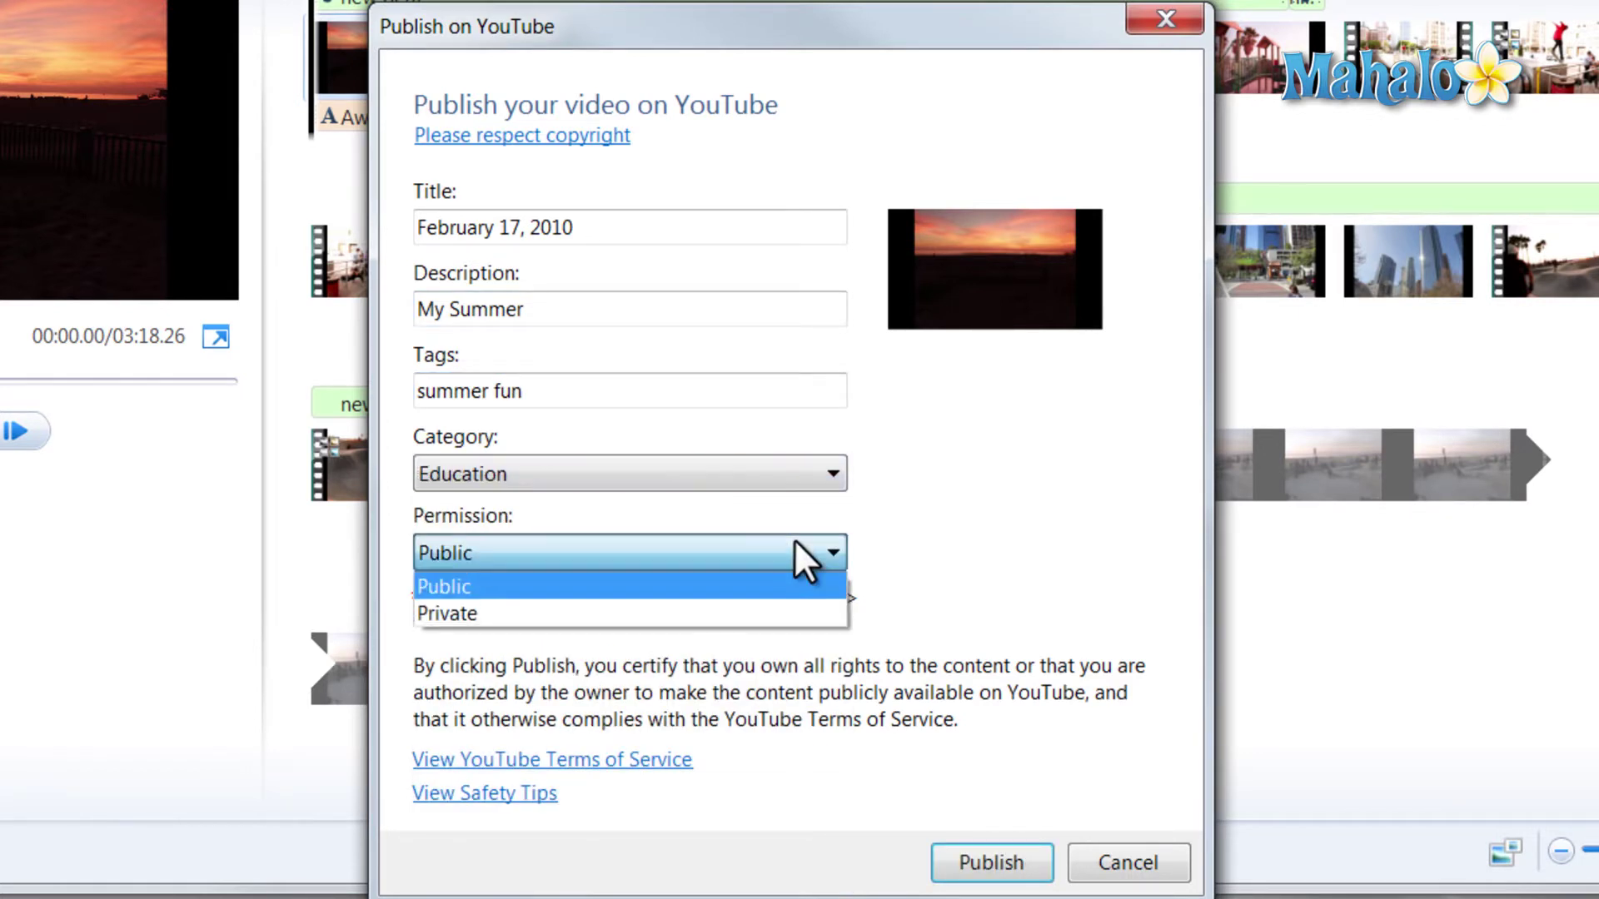
click(1007, 578)
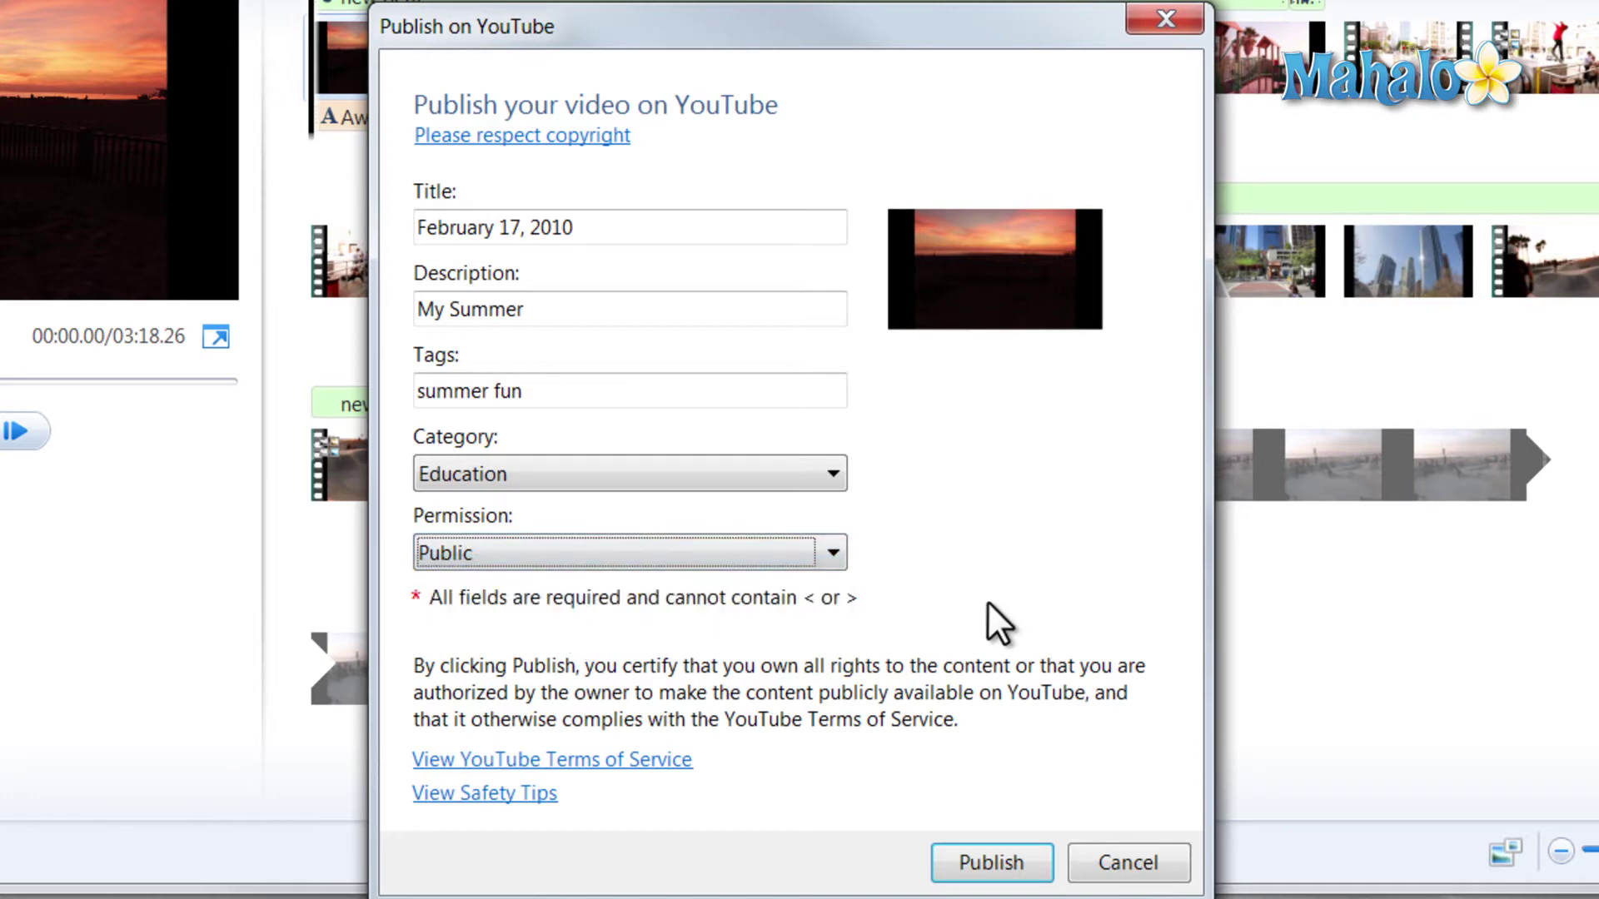
Publish the video so Movie Maker starts saving and uploading it to YouTube
click(991, 863)
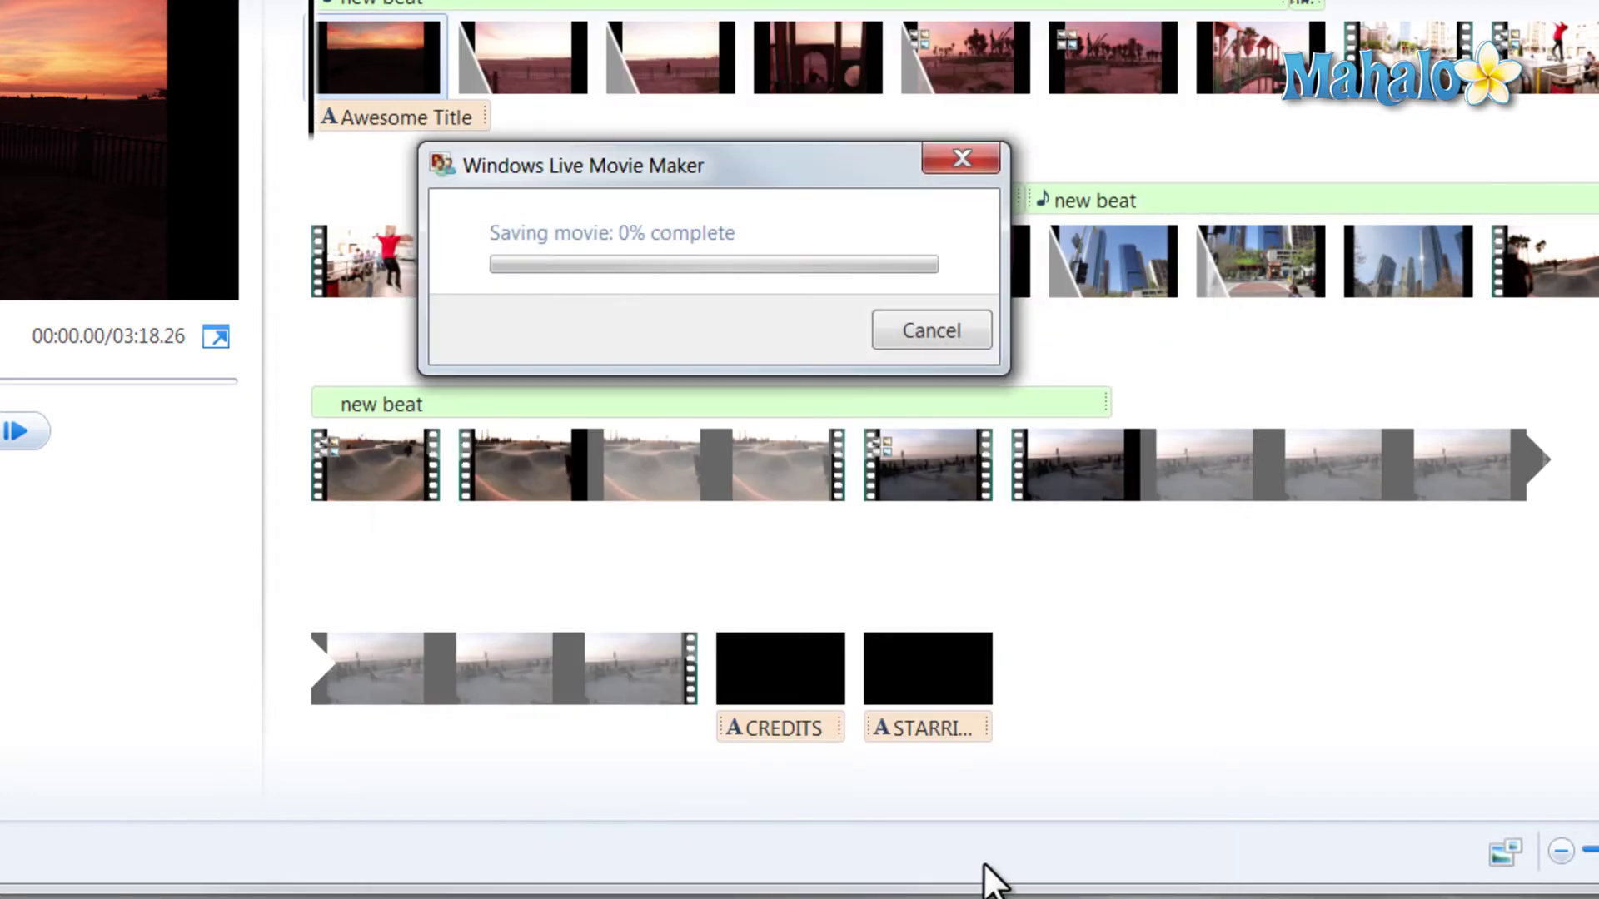